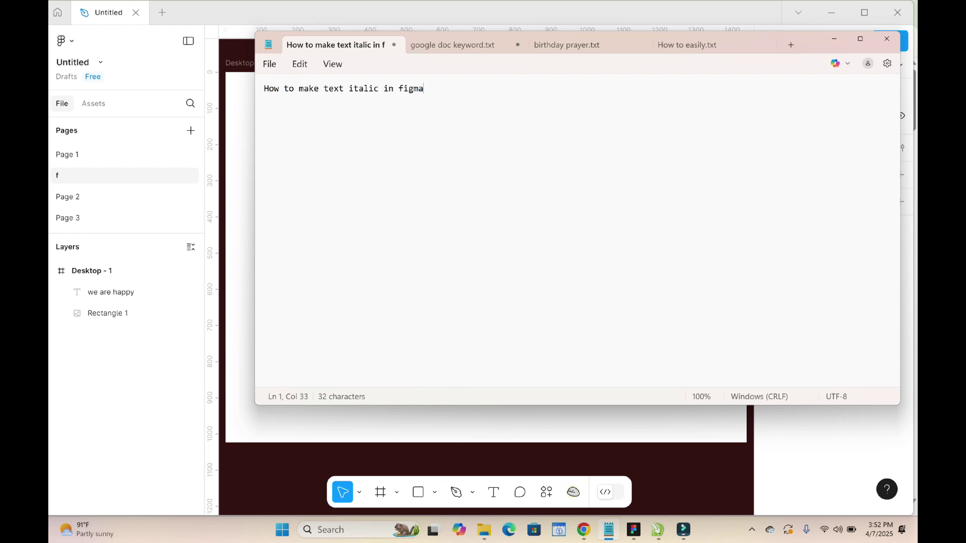
Move the 'we are happy' text to near the frame centre and select its words
left_click(833, 39)
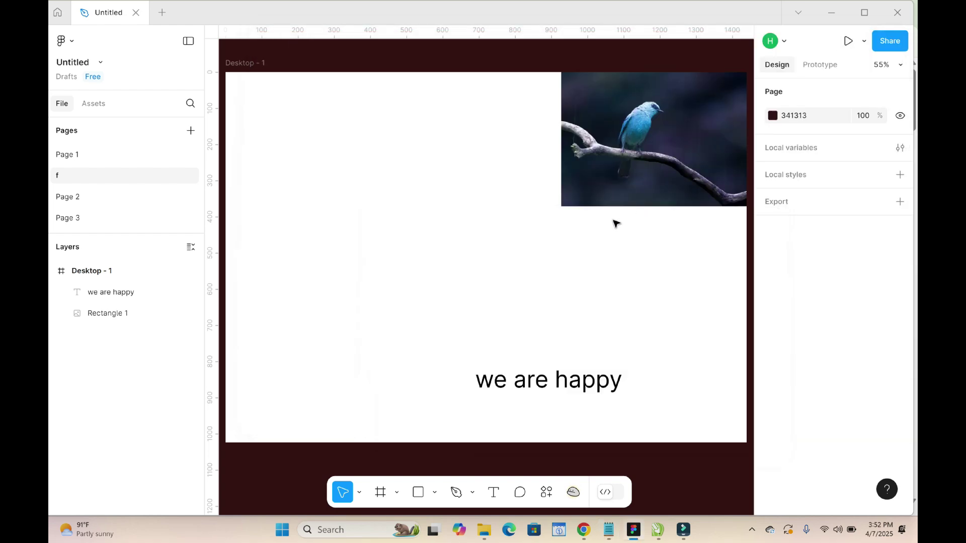
left_click(570, 385)
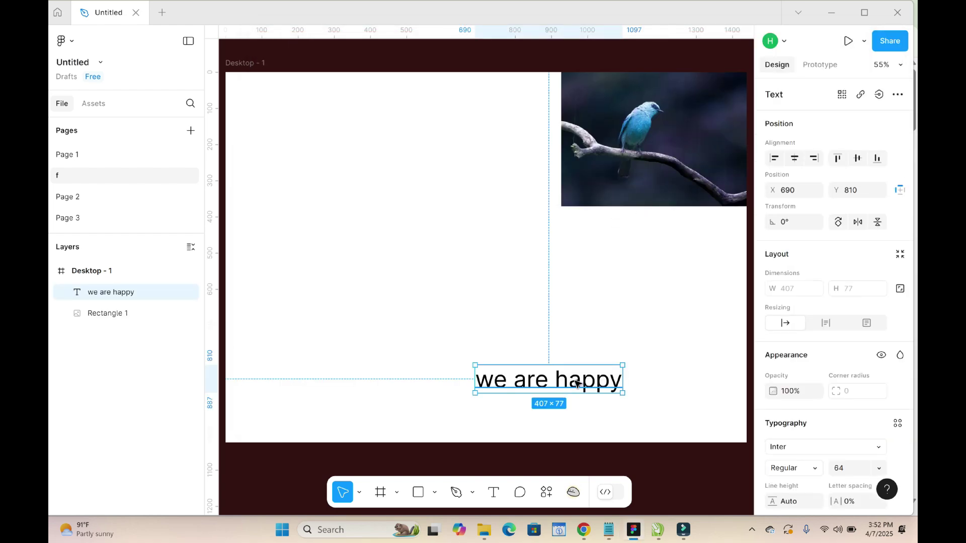
left_click_drag(569, 381, 492, 288)
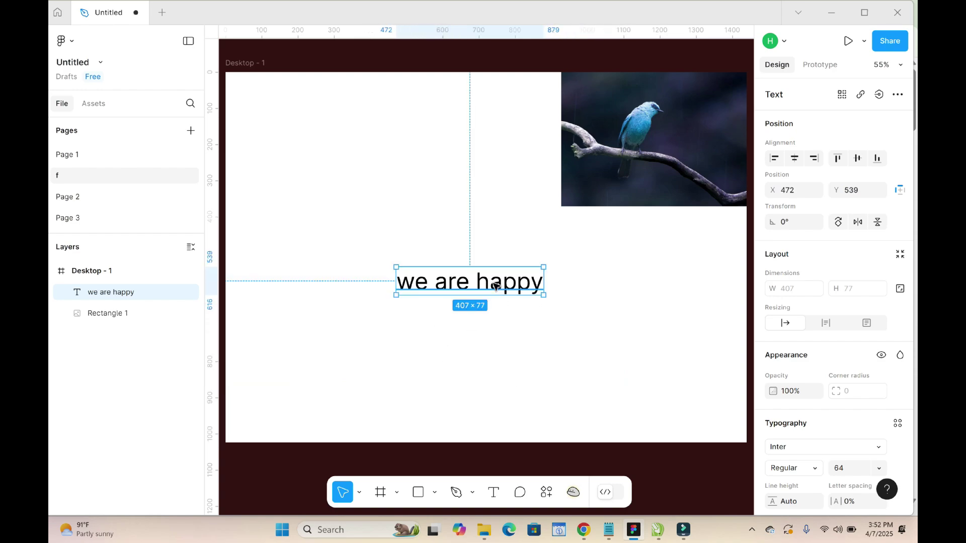
double_click(493, 287)
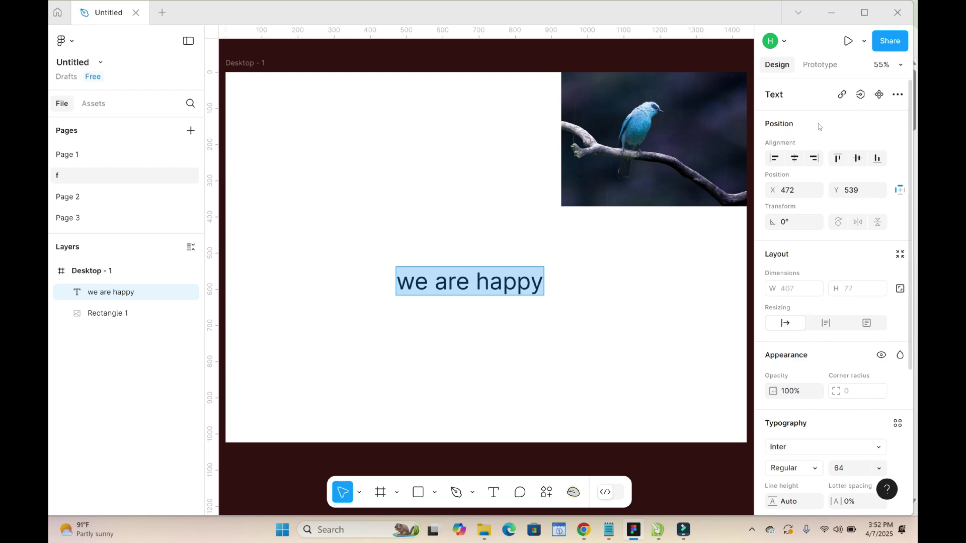
scroll(840, 166, "down", 3)
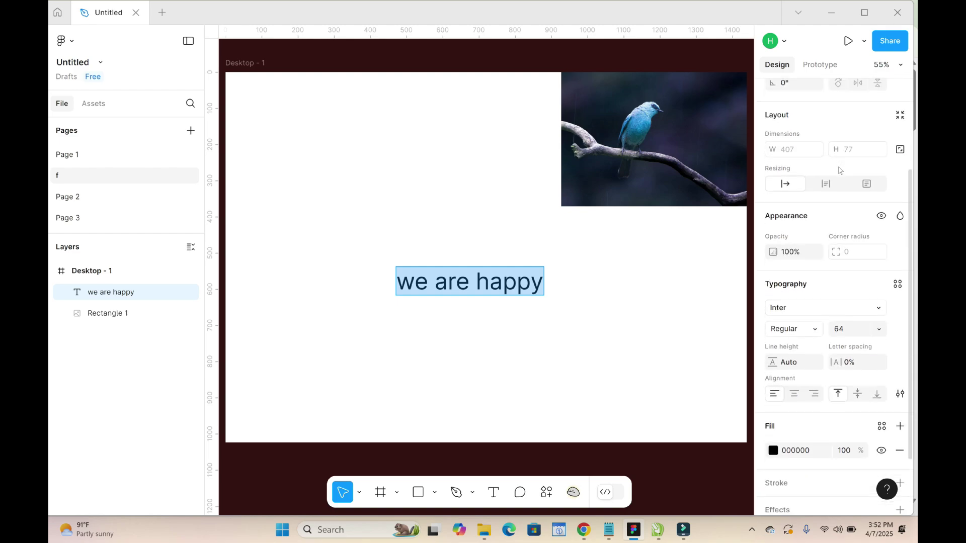
scroll(806, 234, "down", 2)
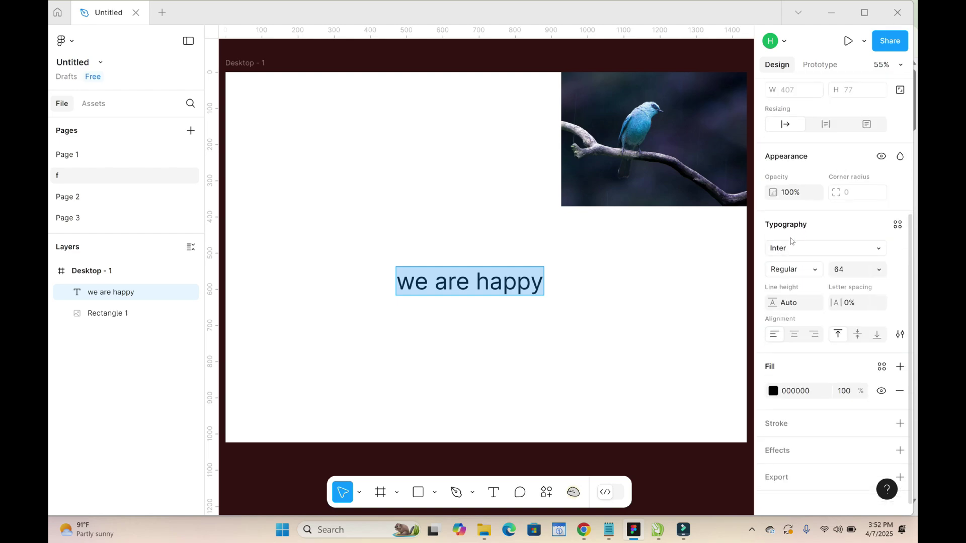
Set the 'we are happy' text to Inter Italic from the weight menu
left_click(816, 270)
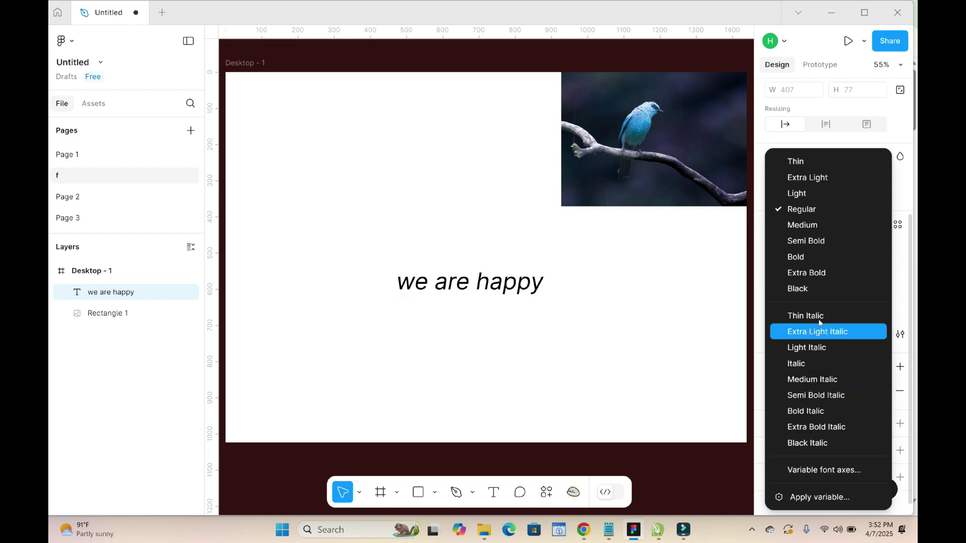
left_click(815, 364)
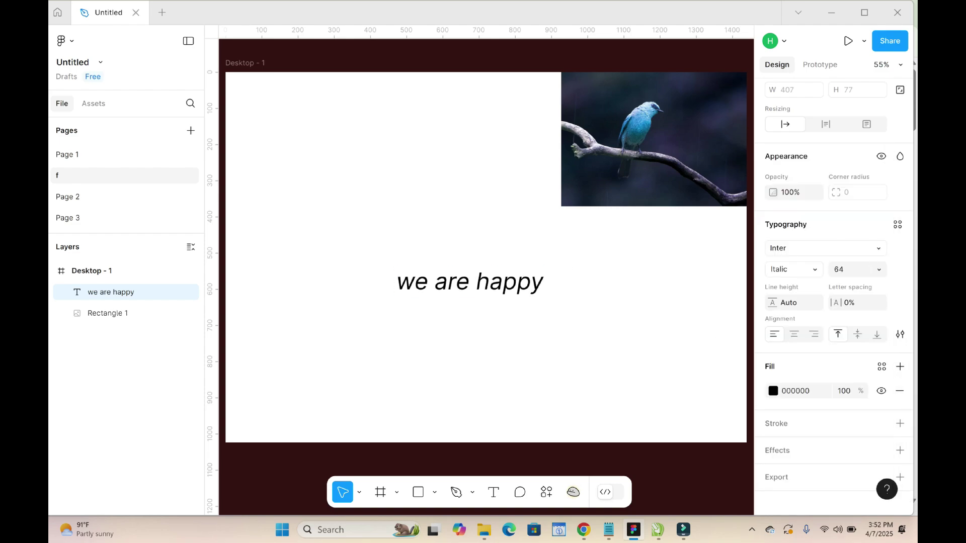
key("Return")
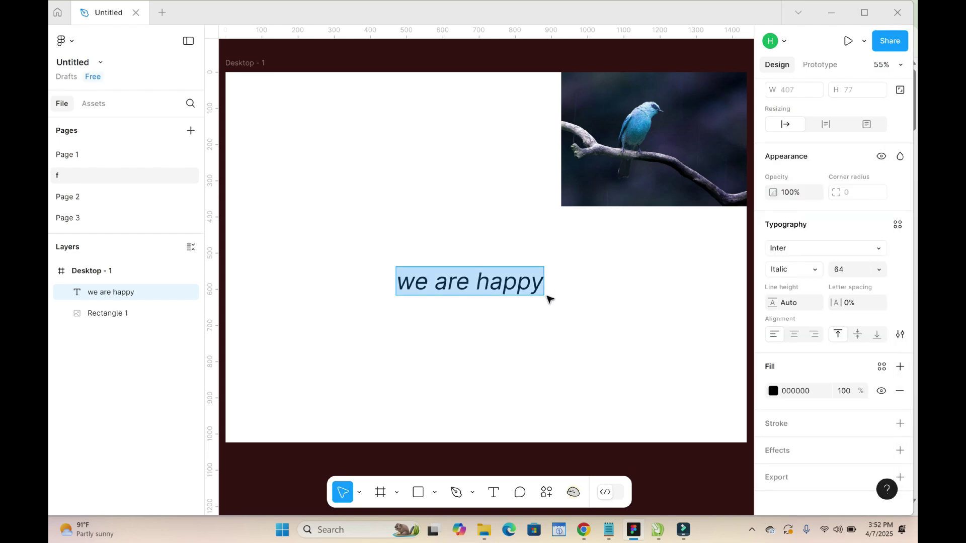
Undo the italic so the text returns to Inter Regular
key("ctrl+i")
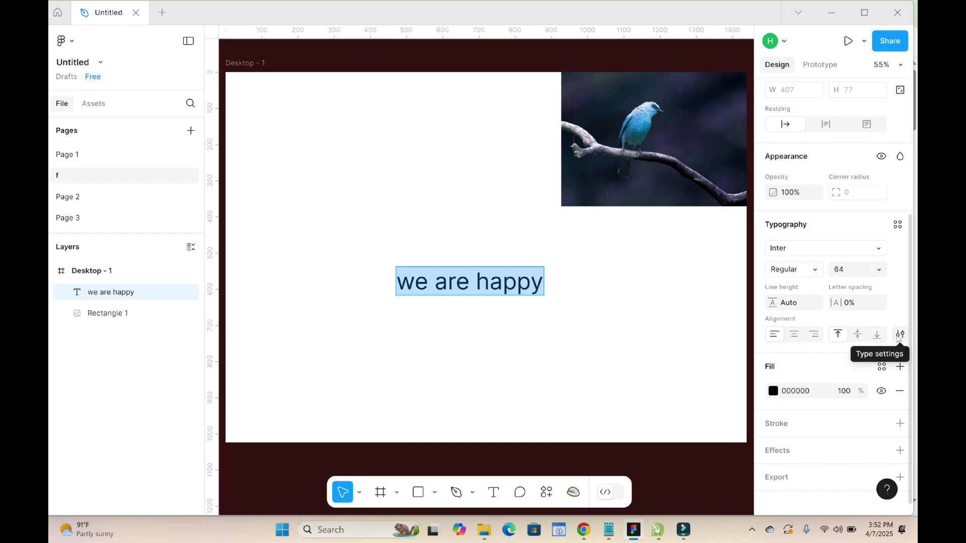
Set the text's Slant variable axis to -10 in Type settings
left_click(899, 335)
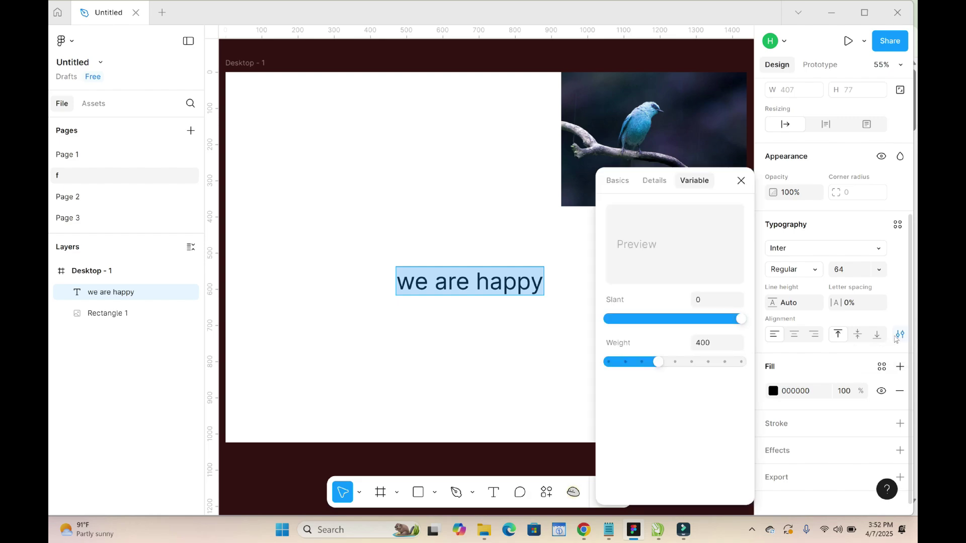
left_click(618, 180)
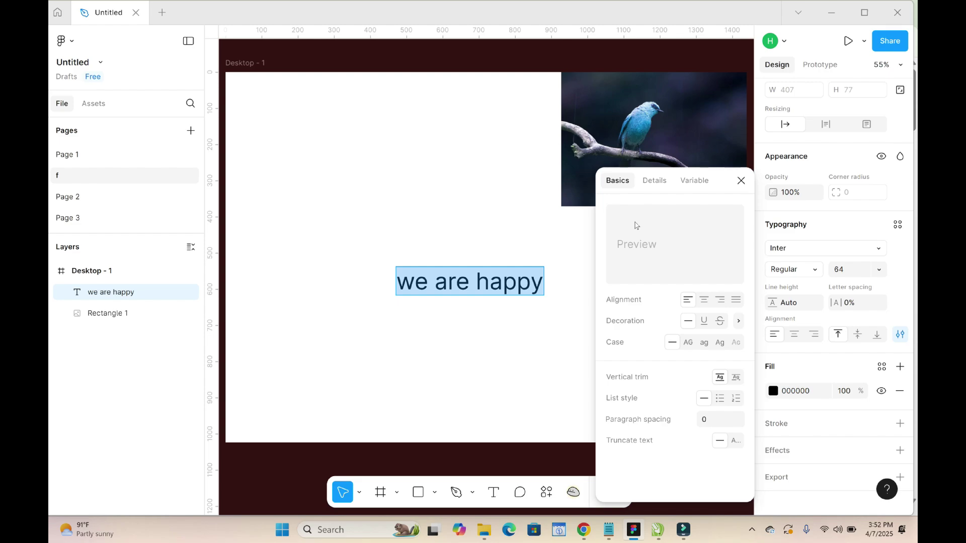
left_click(694, 181)
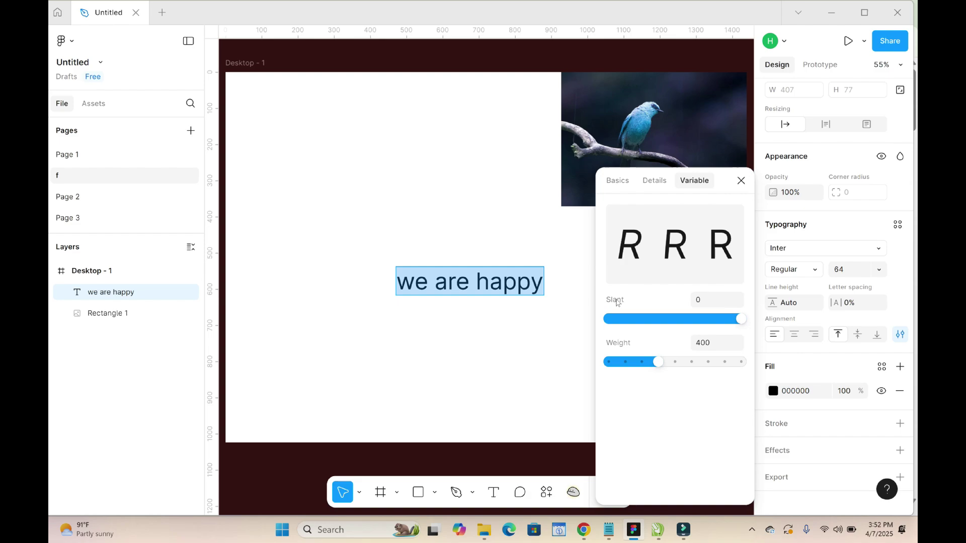
mouse_move(741, 318)
left_mouse_down()
mouse_move(621, 319)
mouse_move(605, 330)
left_mouse_up()
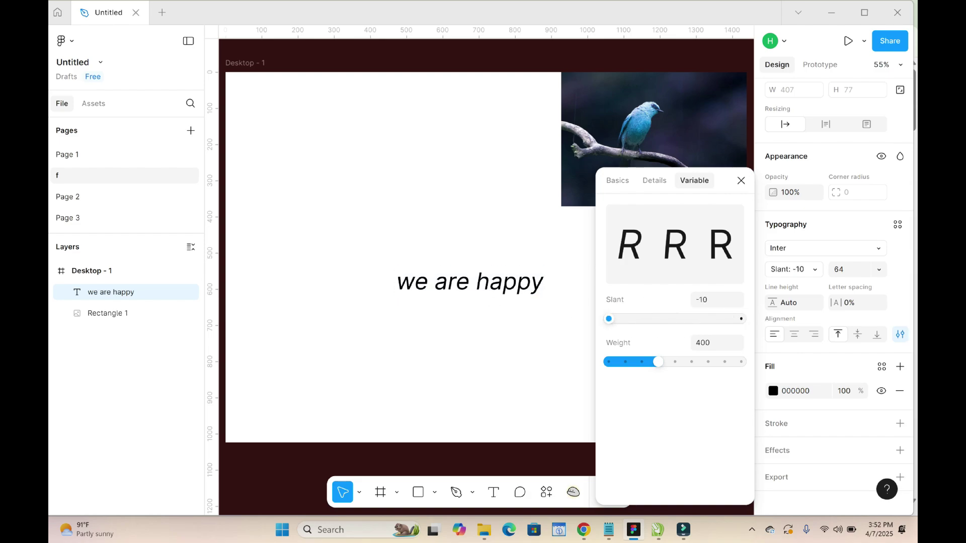
double_click(492, 295)
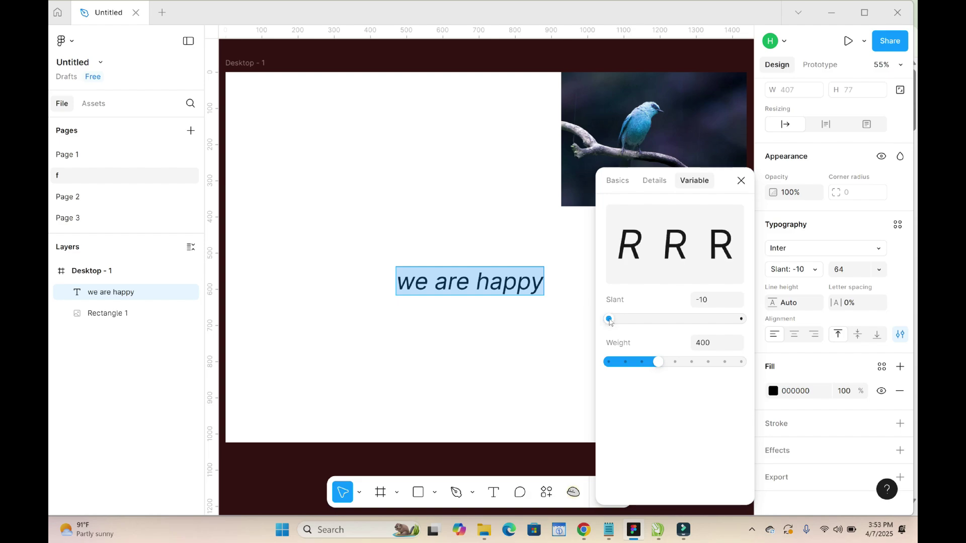
mouse_move(609, 320)
left_mouse_down()
mouse_move(621, 320)
mouse_move(609, 319)
left_mouse_up()
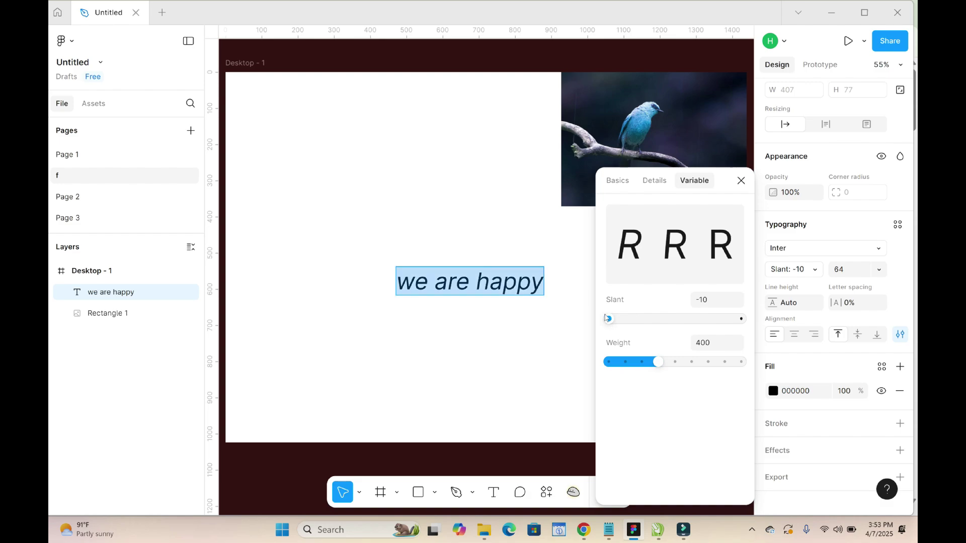